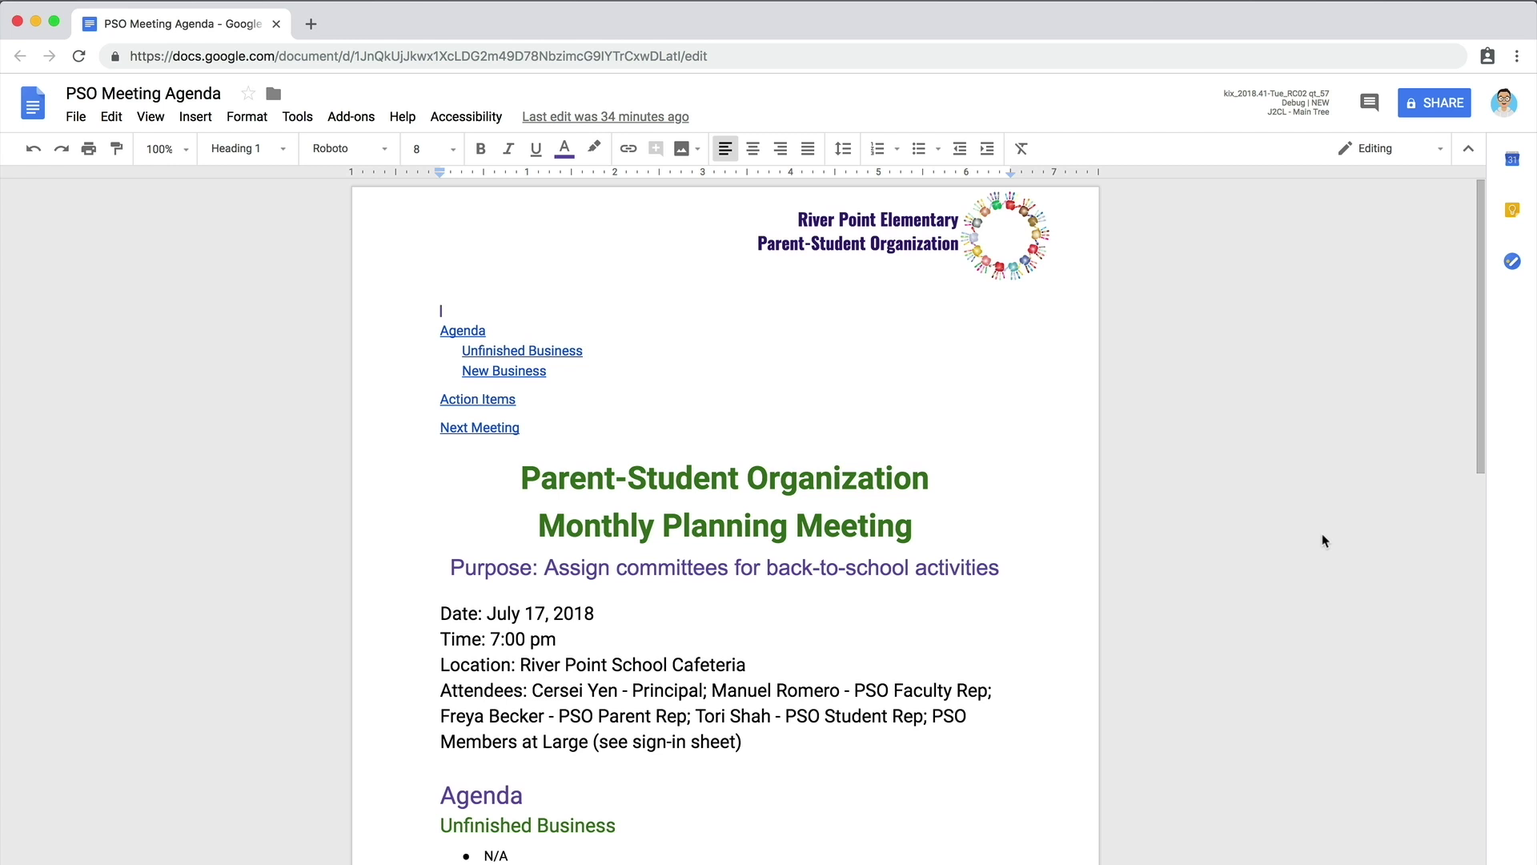
# Scroll through the finished PSO Meeting Agenda example to review its layout.
pyautogui.scroll(-5, 1323, 539)
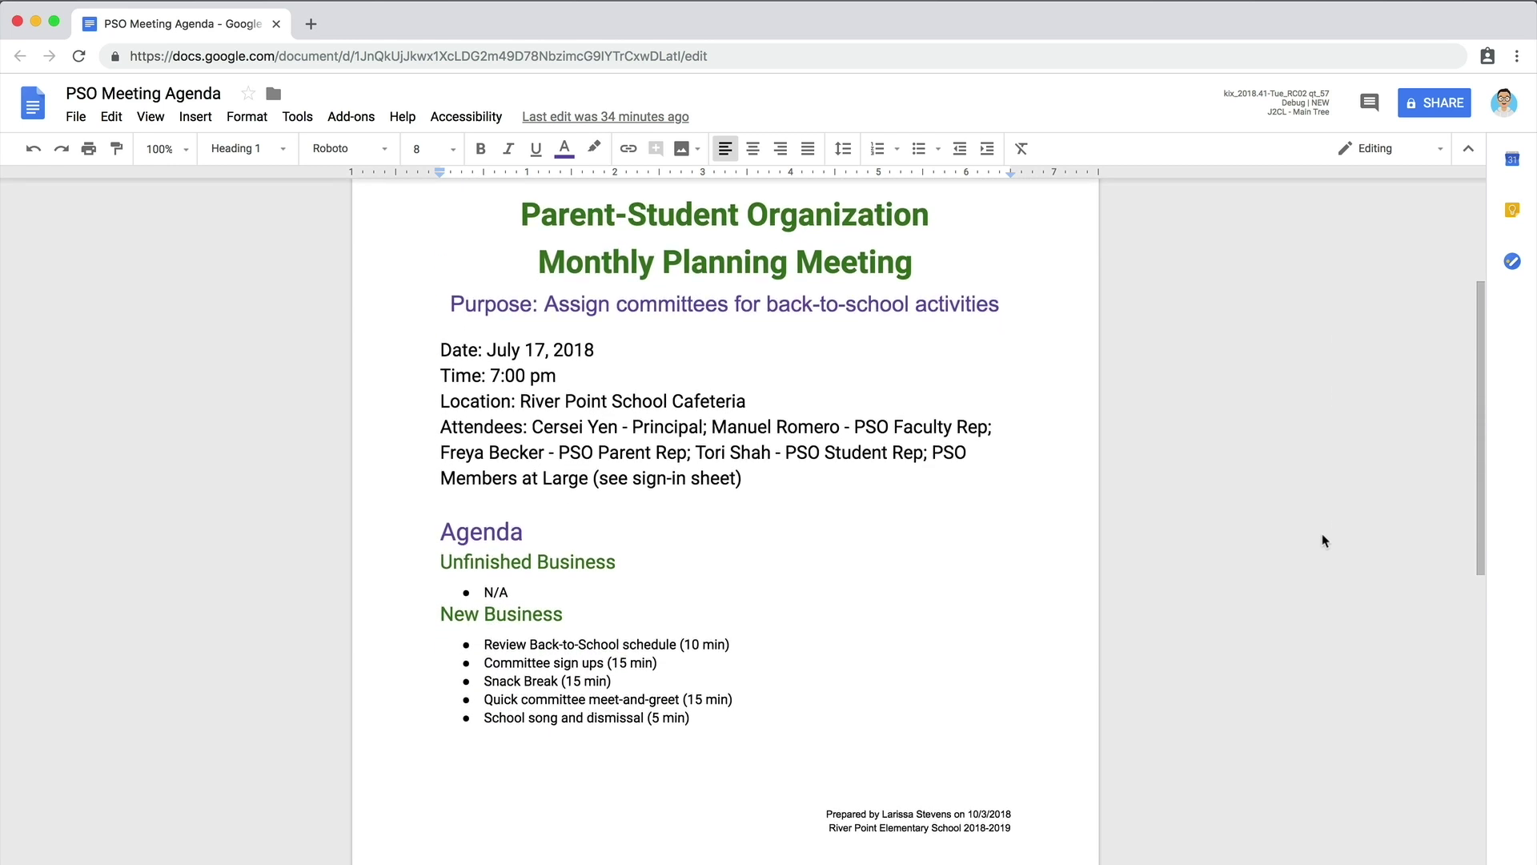
pyautogui.scroll(-5, 1322, 538)
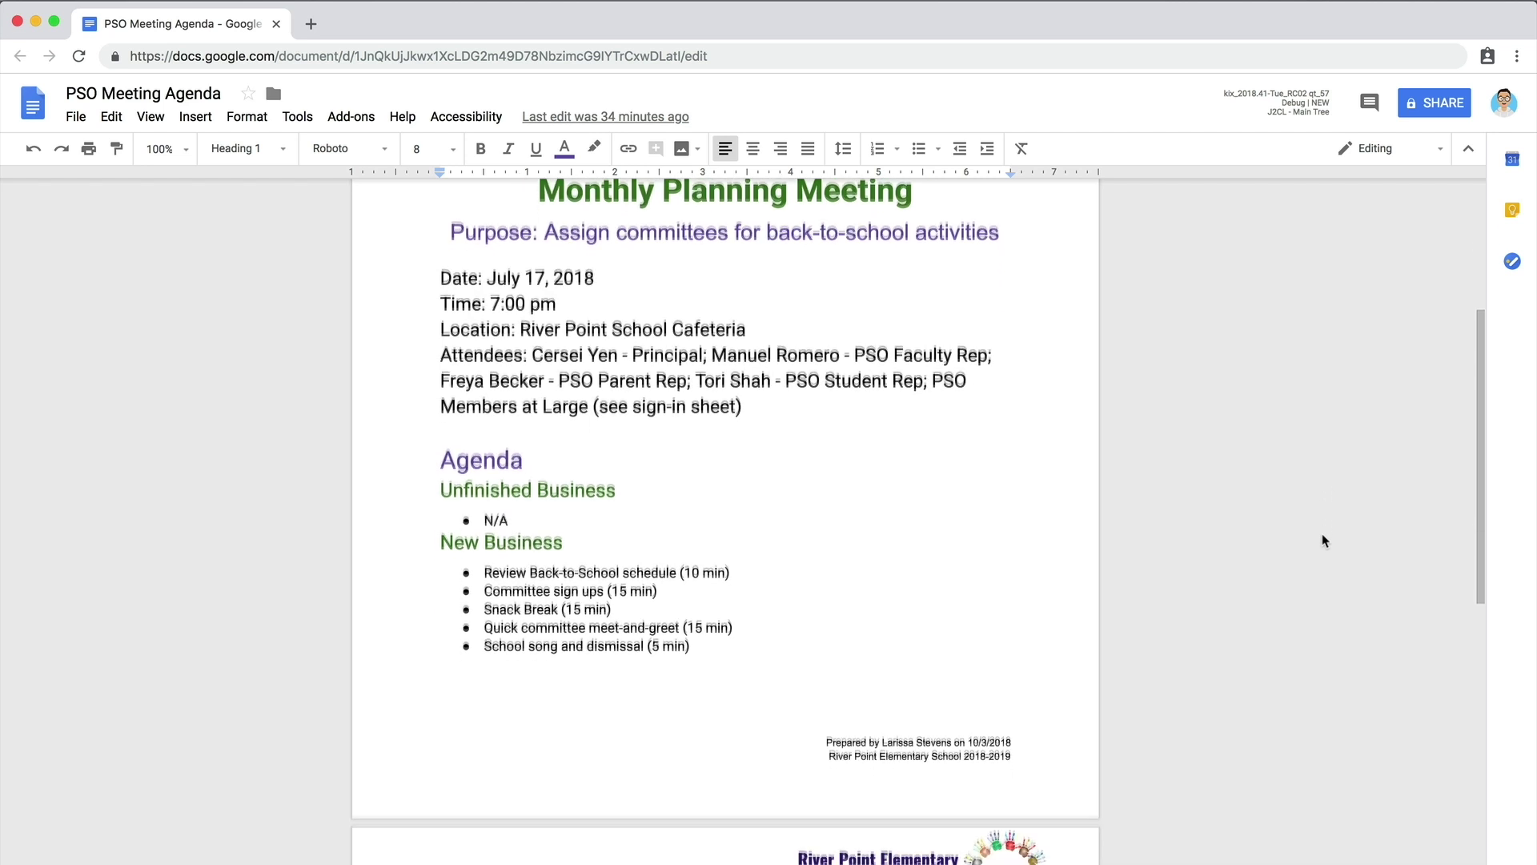
pyautogui.scroll(-4, 1322, 541)
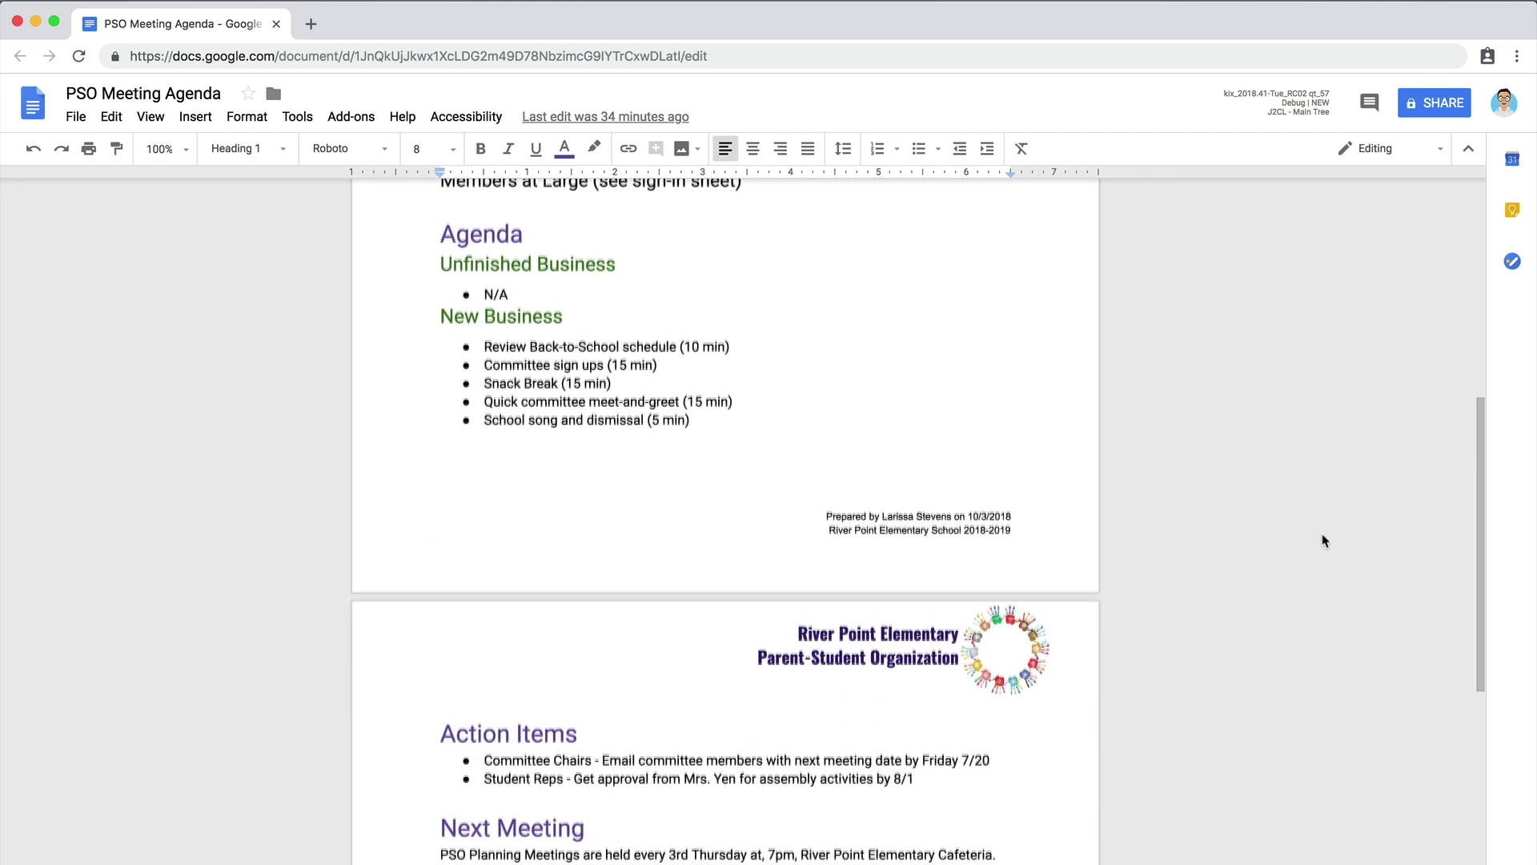
pyautogui.scroll(-5, 1322, 538)
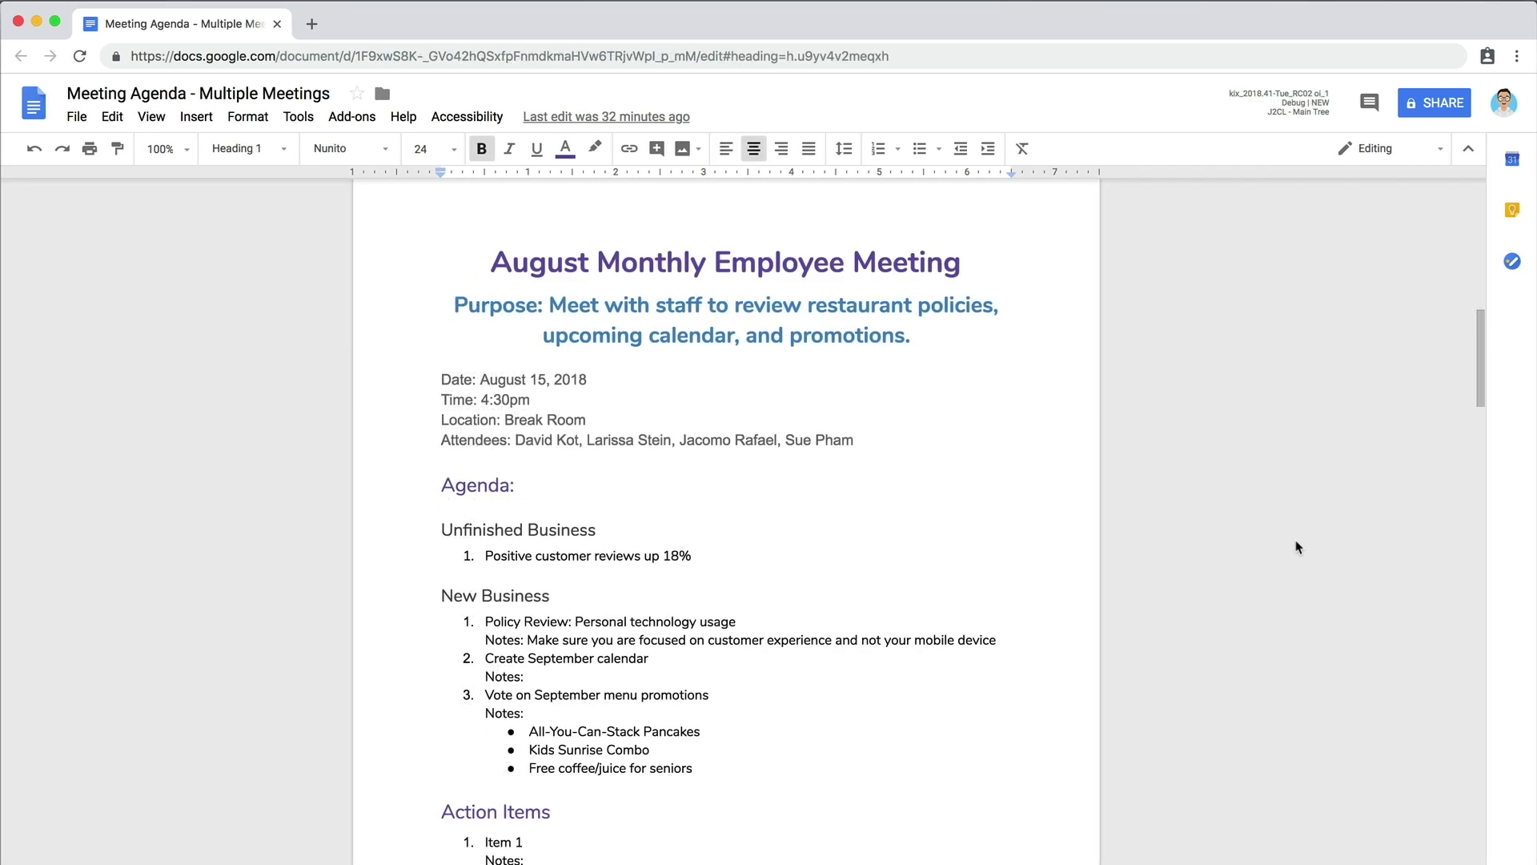
# Scroll the Meeting Agenda - Multiple Meetings document past August to the July agenda.
pyautogui.scroll(-3, 1299, 549)
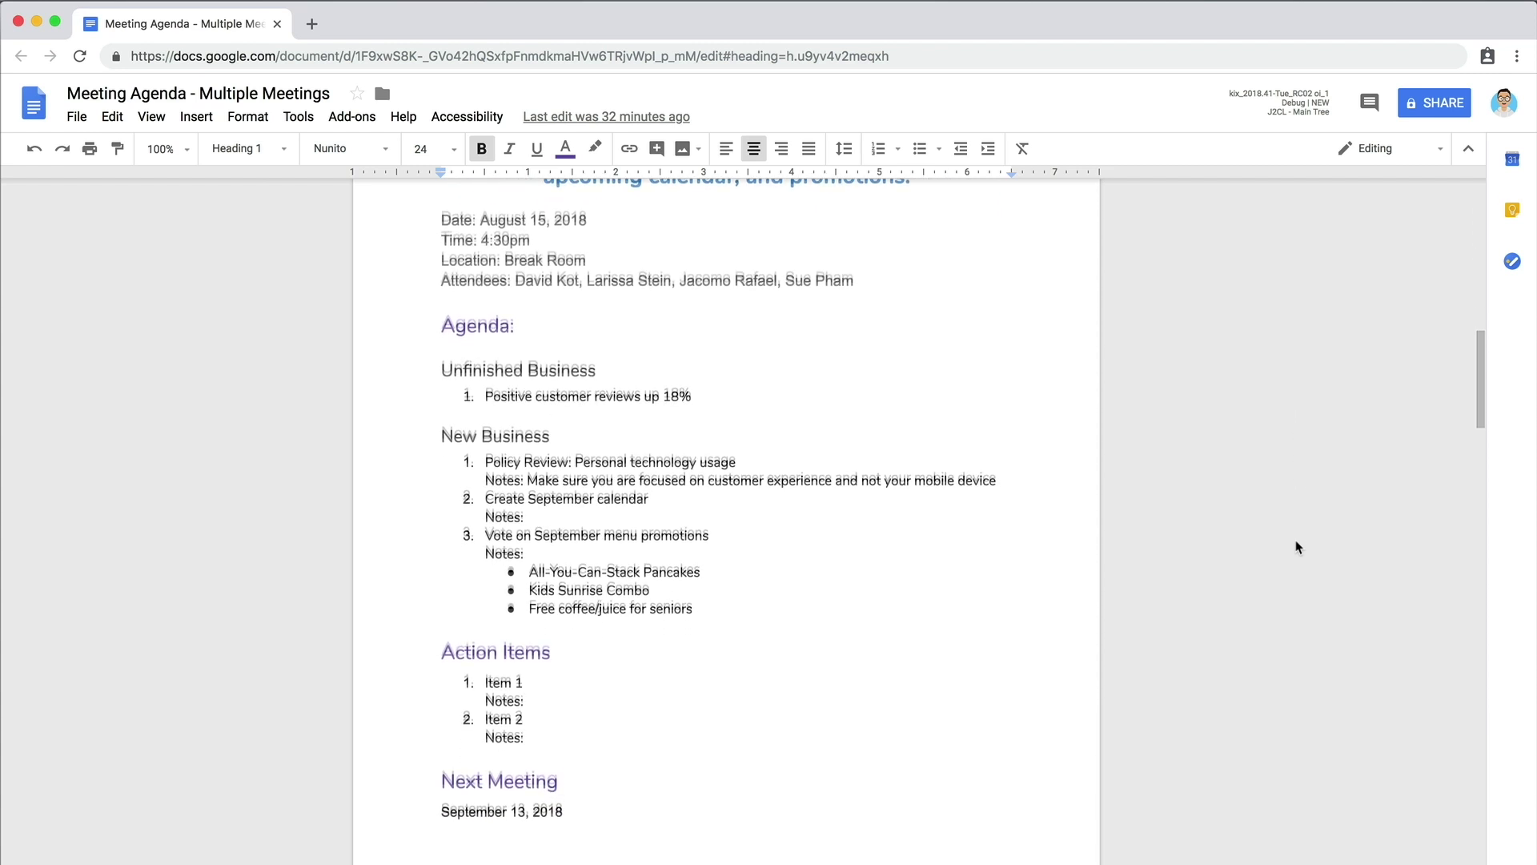
pyautogui.scroll(-4, 1299, 548)
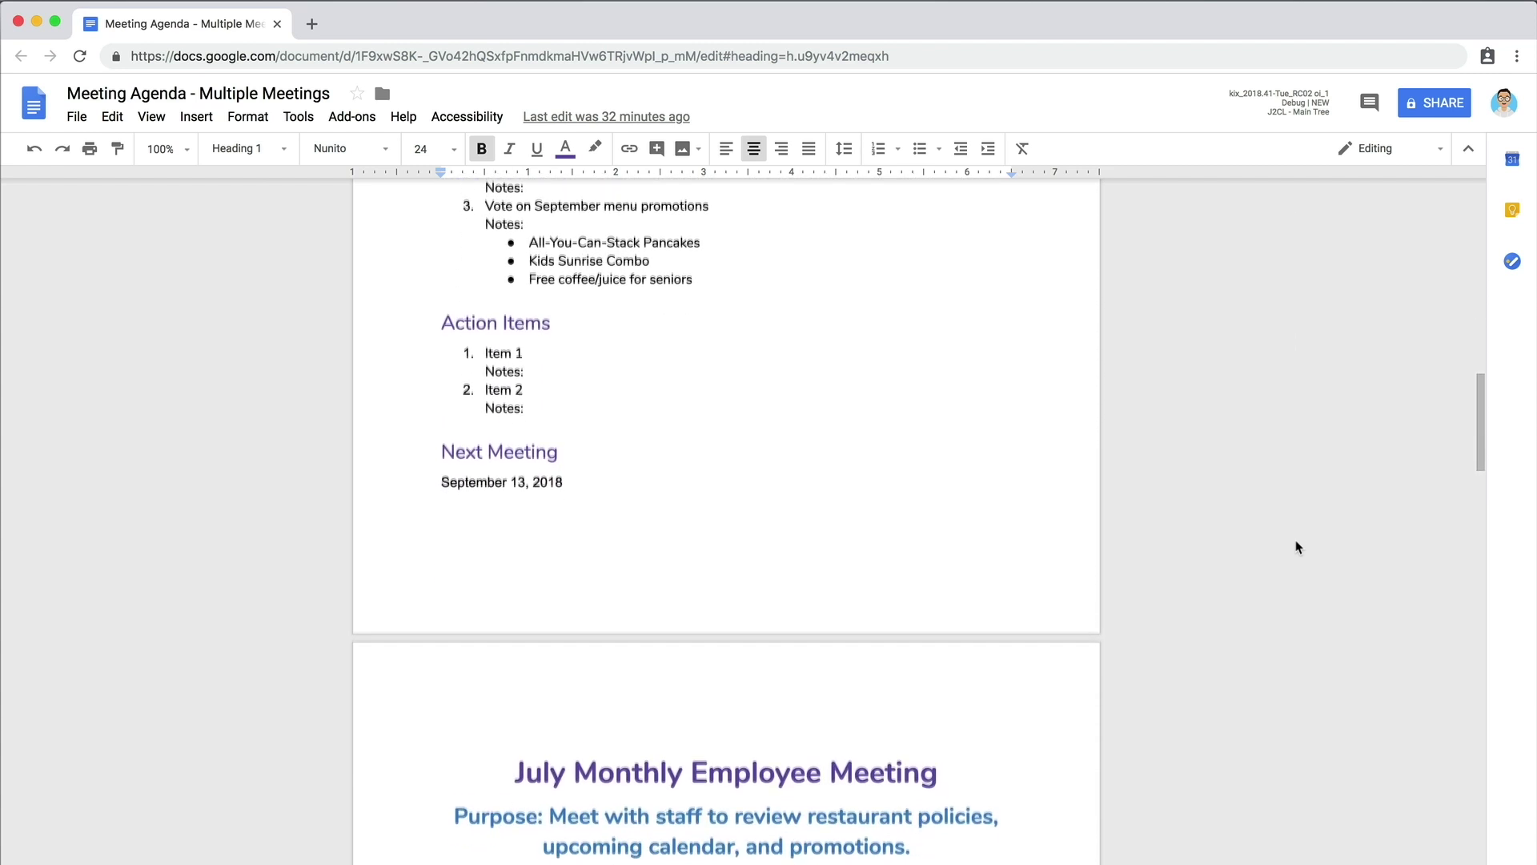
pyautogui.scroll(-1, 1298, 548)
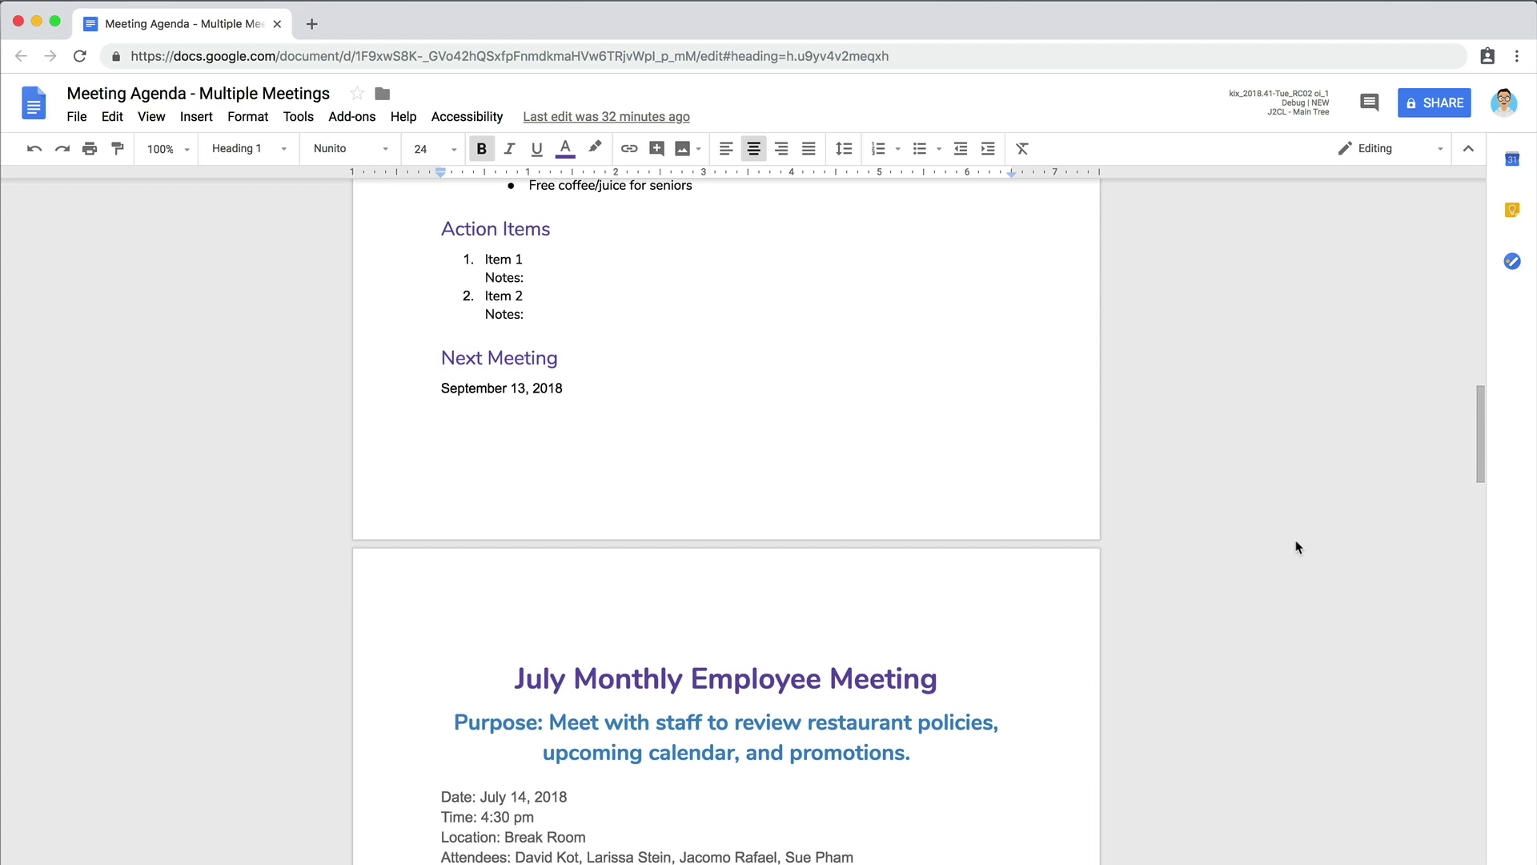
pyautogui.scroll(-3, 1298, 548)
pyautogui.scroll(-3, 1298, 549)
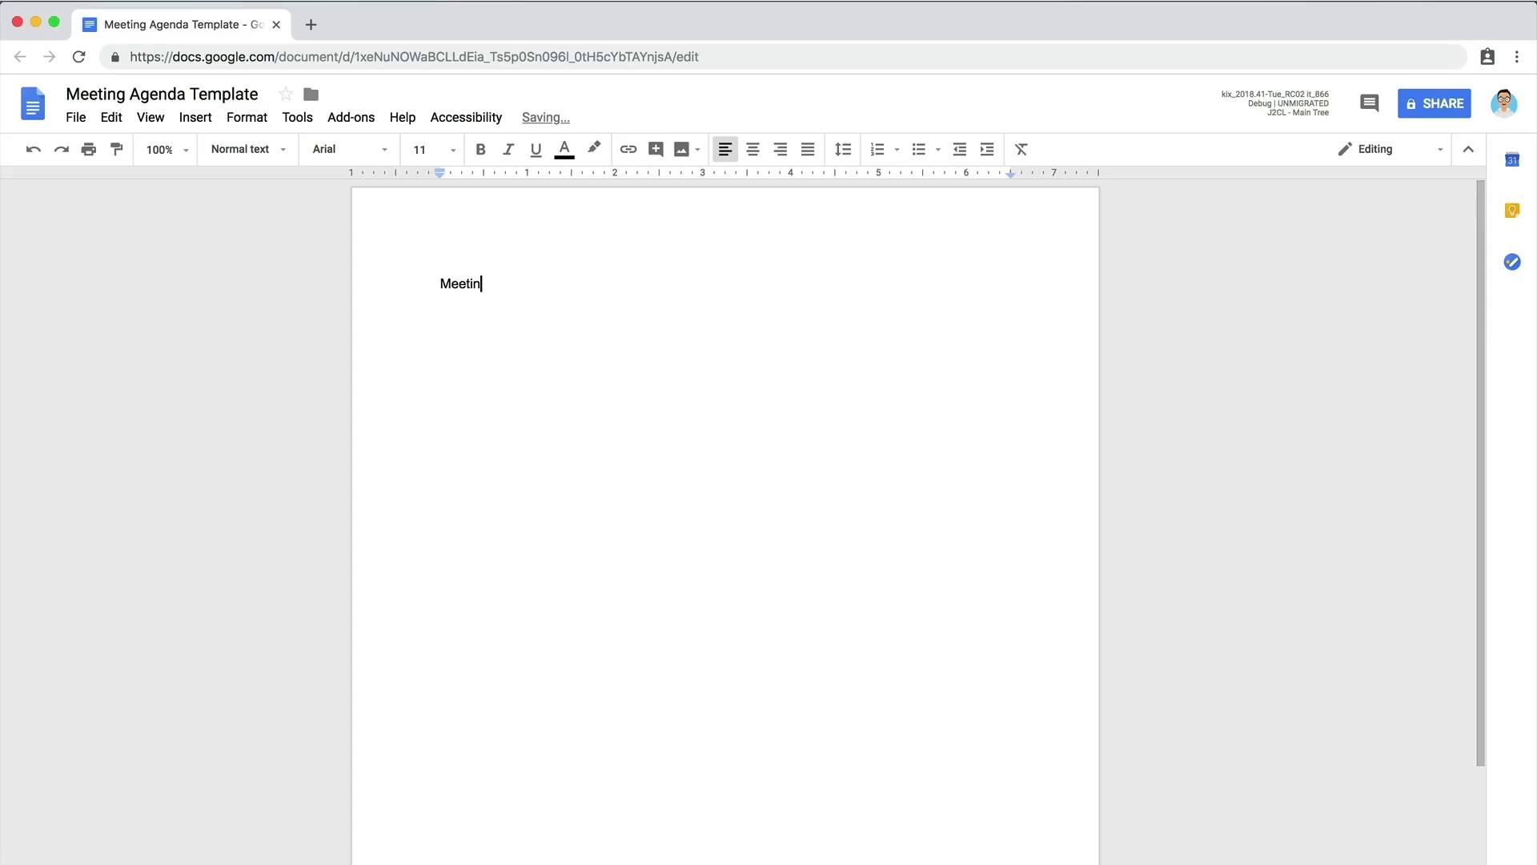
# Type the lines Meeting Title, Purpose:, Date:, Time:, Location:, Attendees: and Agenda, one per line.
pyautogui.write('Pur')
pyautogui.write(':')
pyautogui.press('Return')
pyautogui.write('Location:')
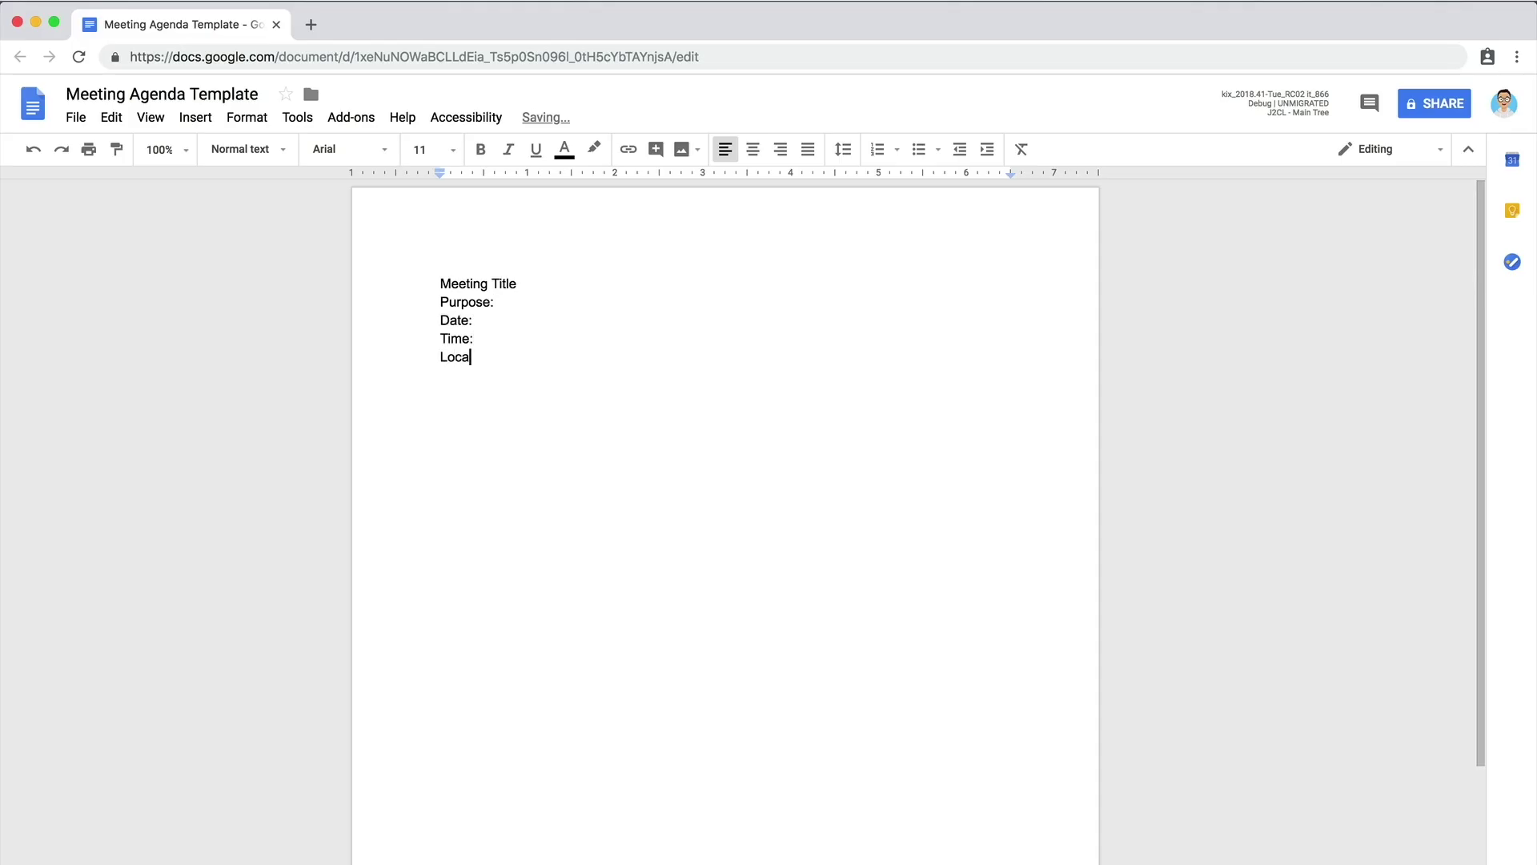
pyautogui.press('Return')
pyautogui.write('Attendees:')
pyautogui.press('Return')
pyautogui.write('Agenda')
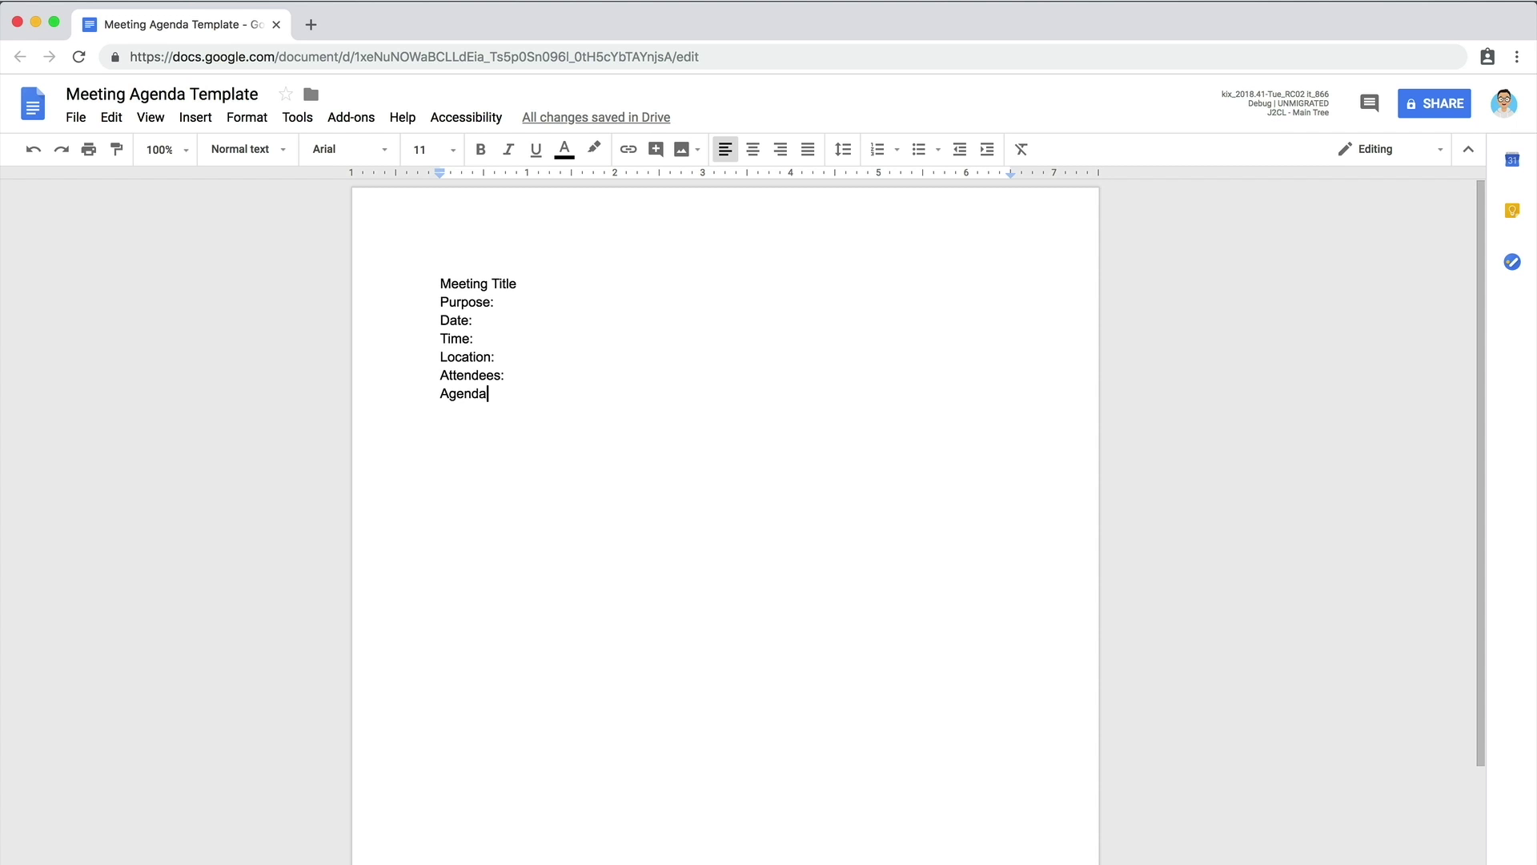
# Add an Unfinished Business heading with Item 1 and Item 2 below Agenda.
pyautogui.press('Return')
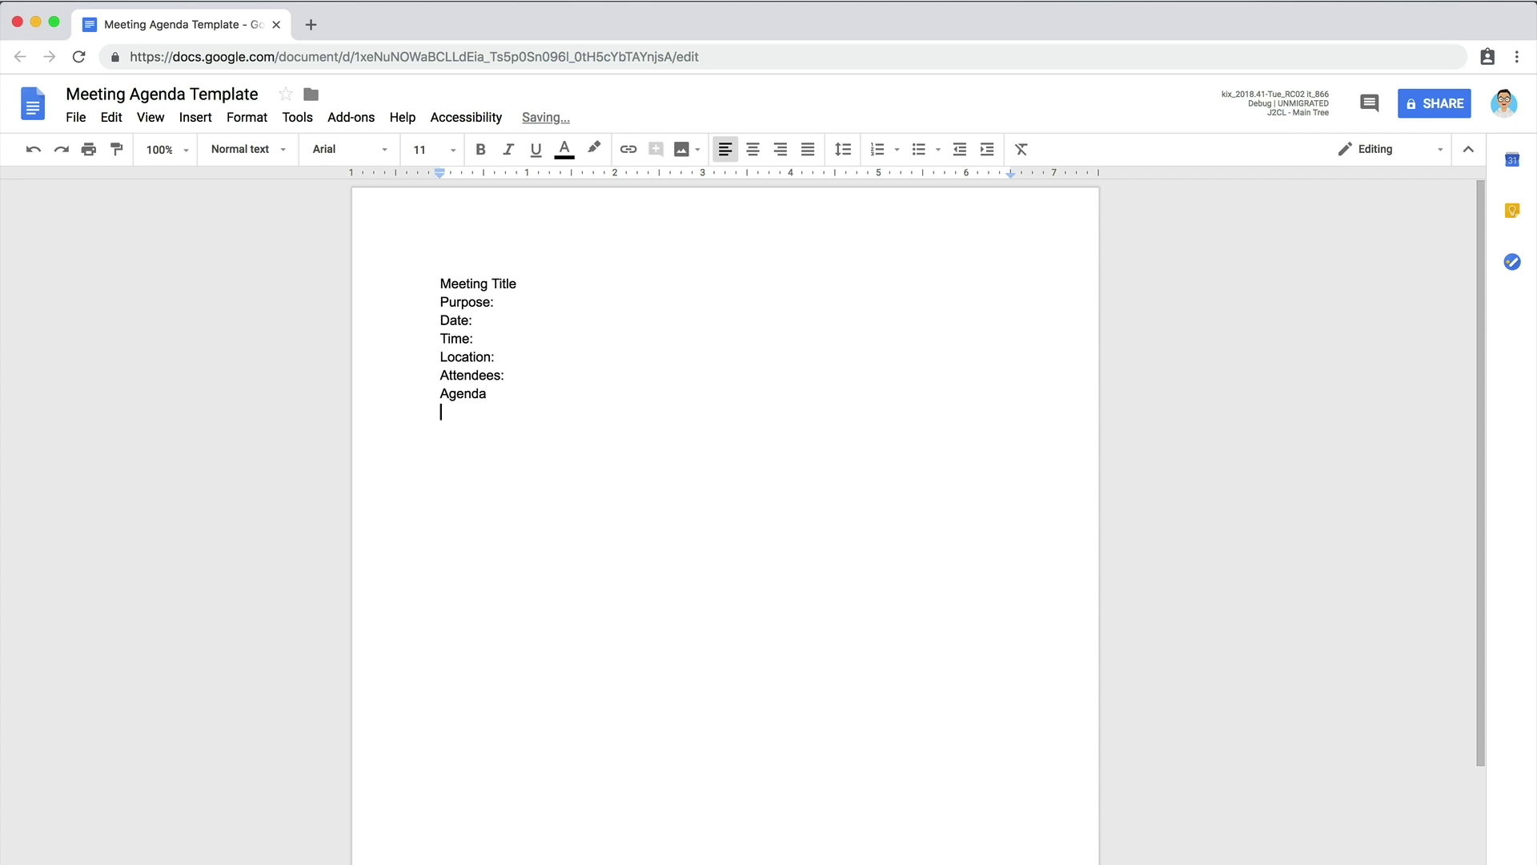
pyautogui.write('Unfinished Business')
pyautogui.press('Return')
pyautogui.write('Ite')
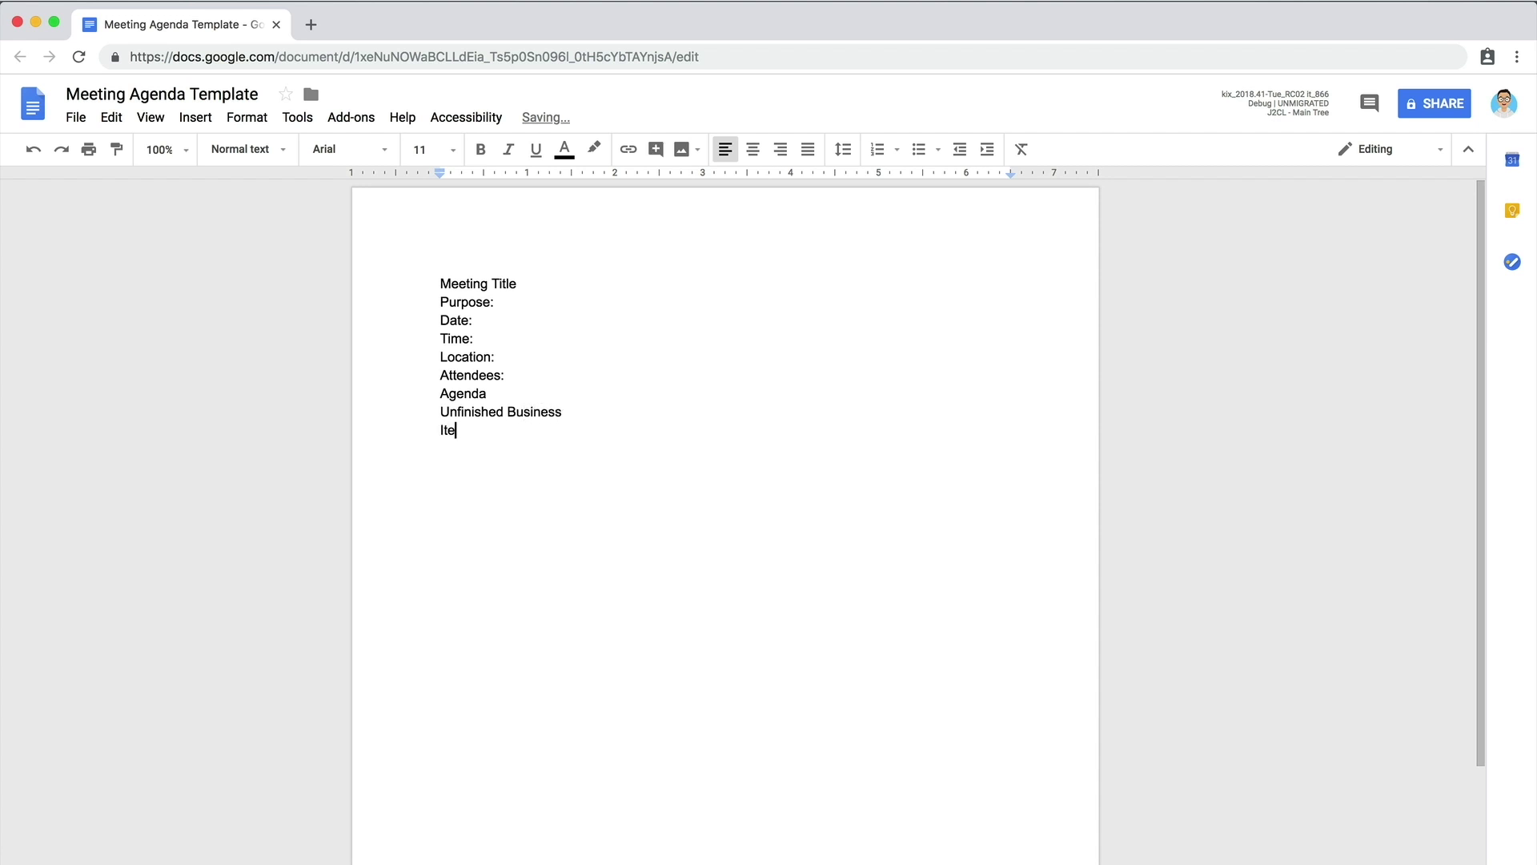
pyautogui.write('m 1')
pyautogui.press('Return')
pyautogui.write('Item 2')
# Add a New Business heading with its first two items, each followed by Notes:.
pyautogui.press('Return')
pyautogui.write('New Business')
pyautogui.press('Return')
pyautogui.write('Item 1')
pyautogui.press('Return')
pyautogui.write('Notes:')
pyautogui.press('Return')
pyautogui.write('Item 2')
pyautogui.press('Return')
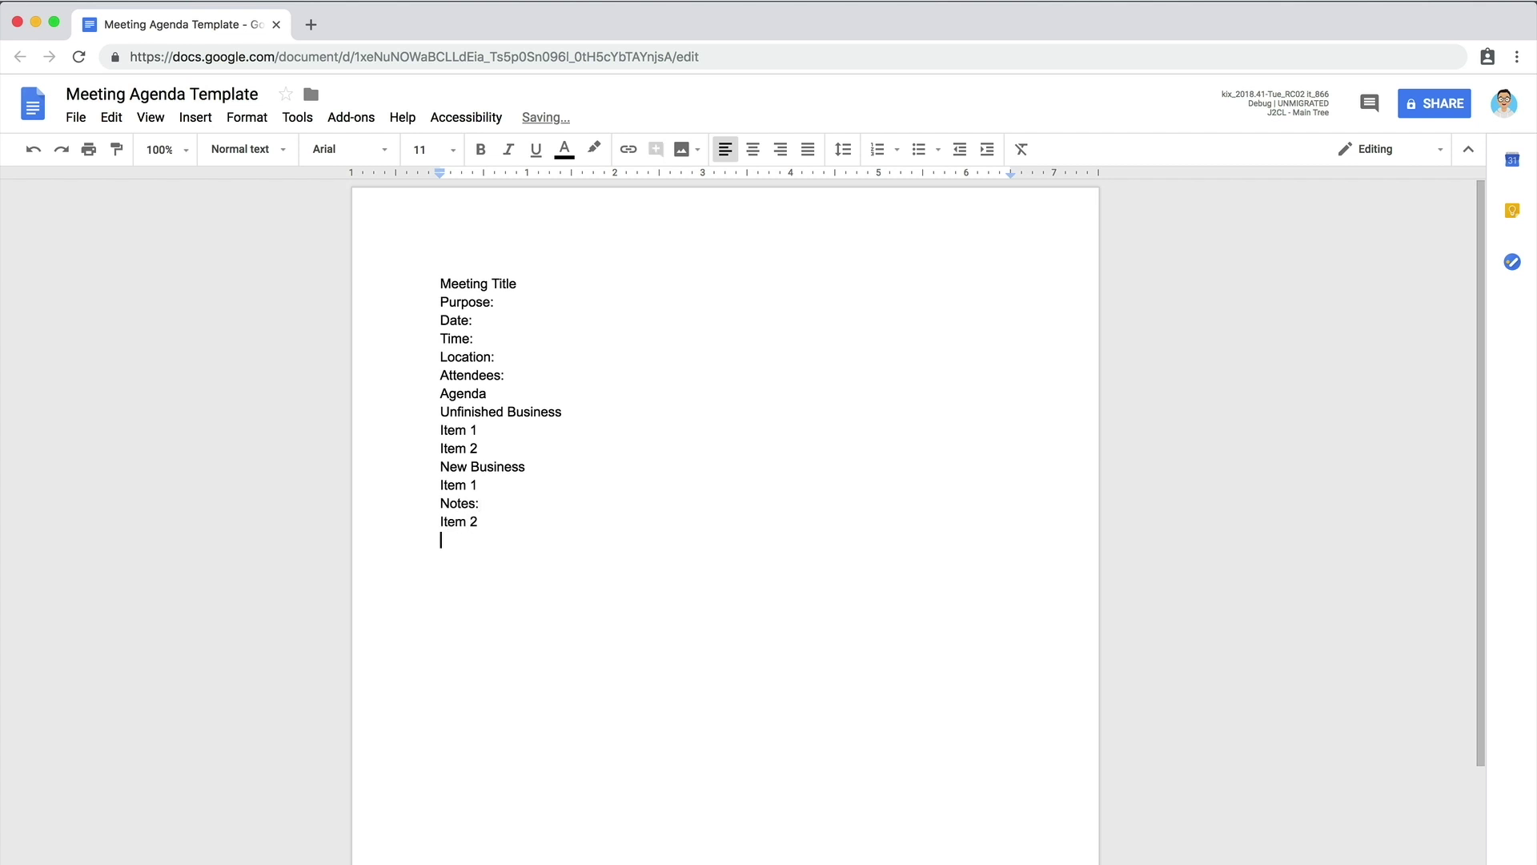
pyautogui.write('Notes:')
# Add New Business Item 3 and Item 4, each followed by a Notes: line.
pyautogui.press('Return')
pyautogui.write('Item 3')
pyautogui.press('Return')
pyautogui.write('Notes:')
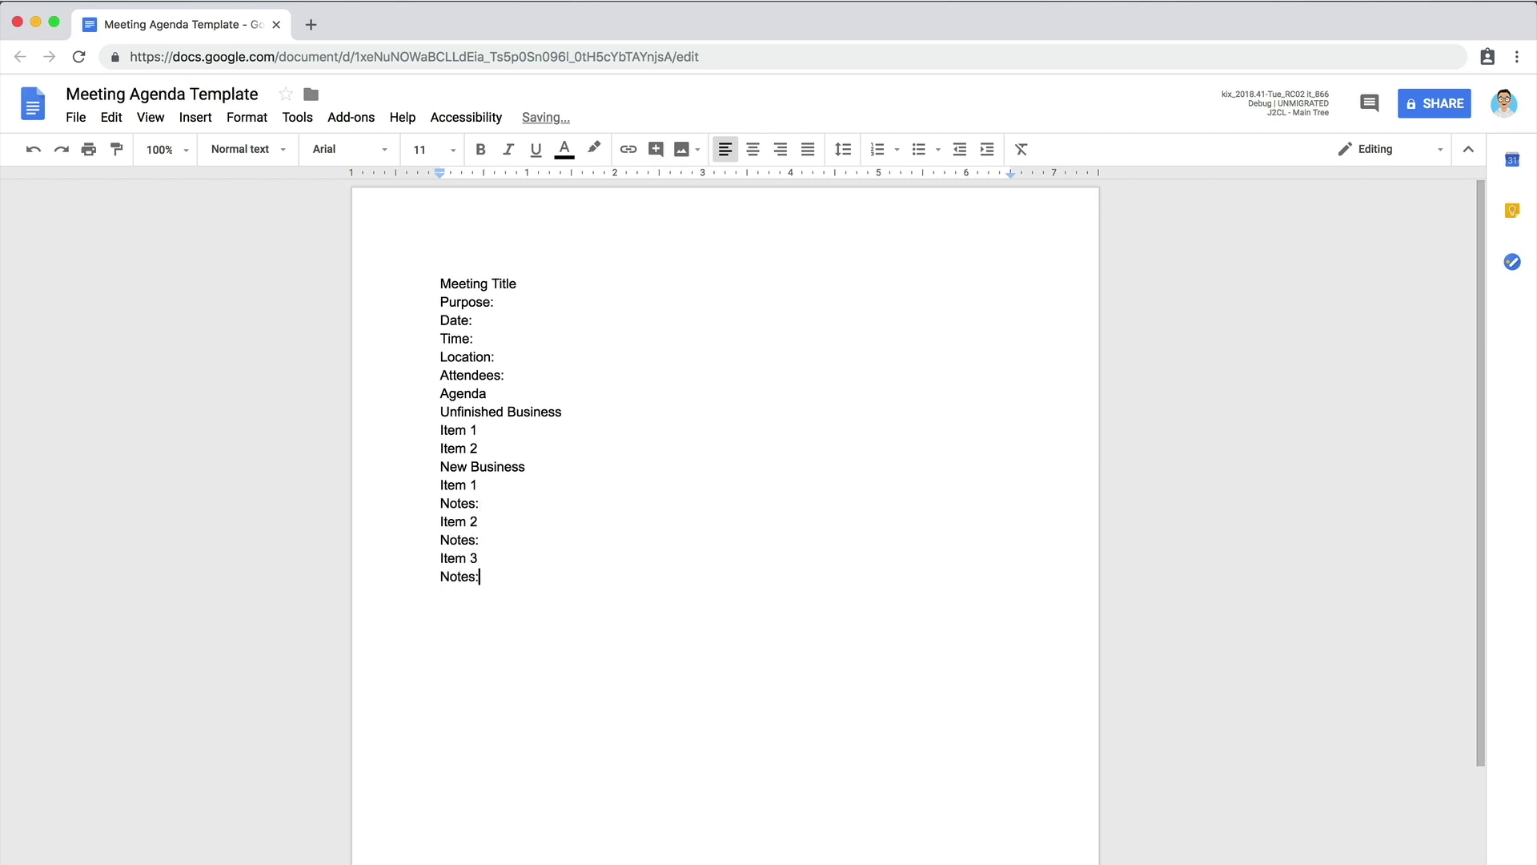
pyautogui.press('Return')
pyautogui.write('Item 4')
pyautogui.press('Return')
pyautogui.write('Notes:')
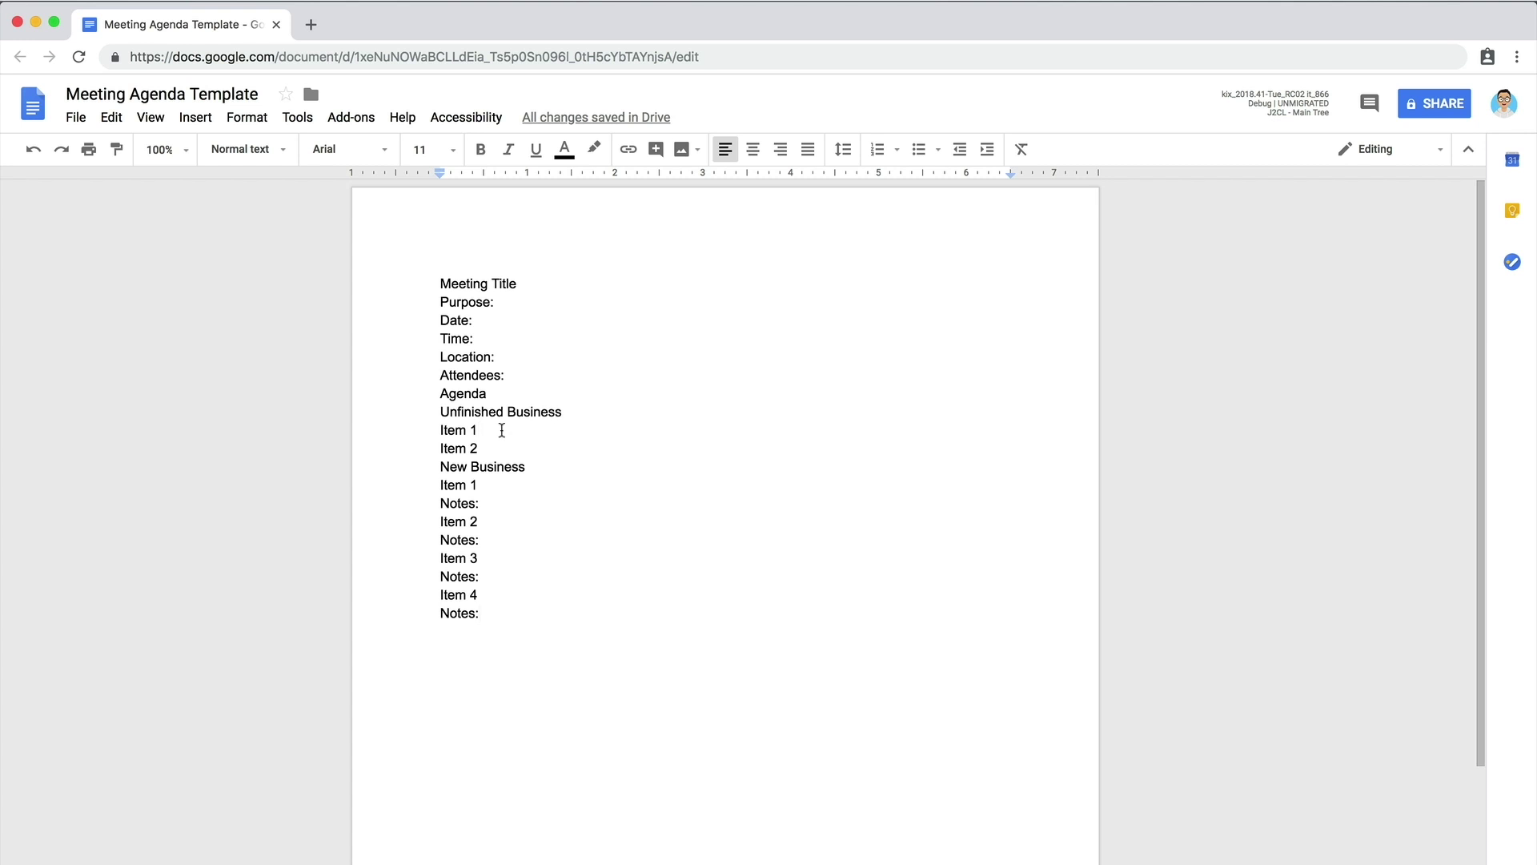
# Insert a Notes: line under each of the two Unfinished Business items.
pyautogui.click(501, 430)
pyautogui.press('Return')
pyautogui.write('Notes:')
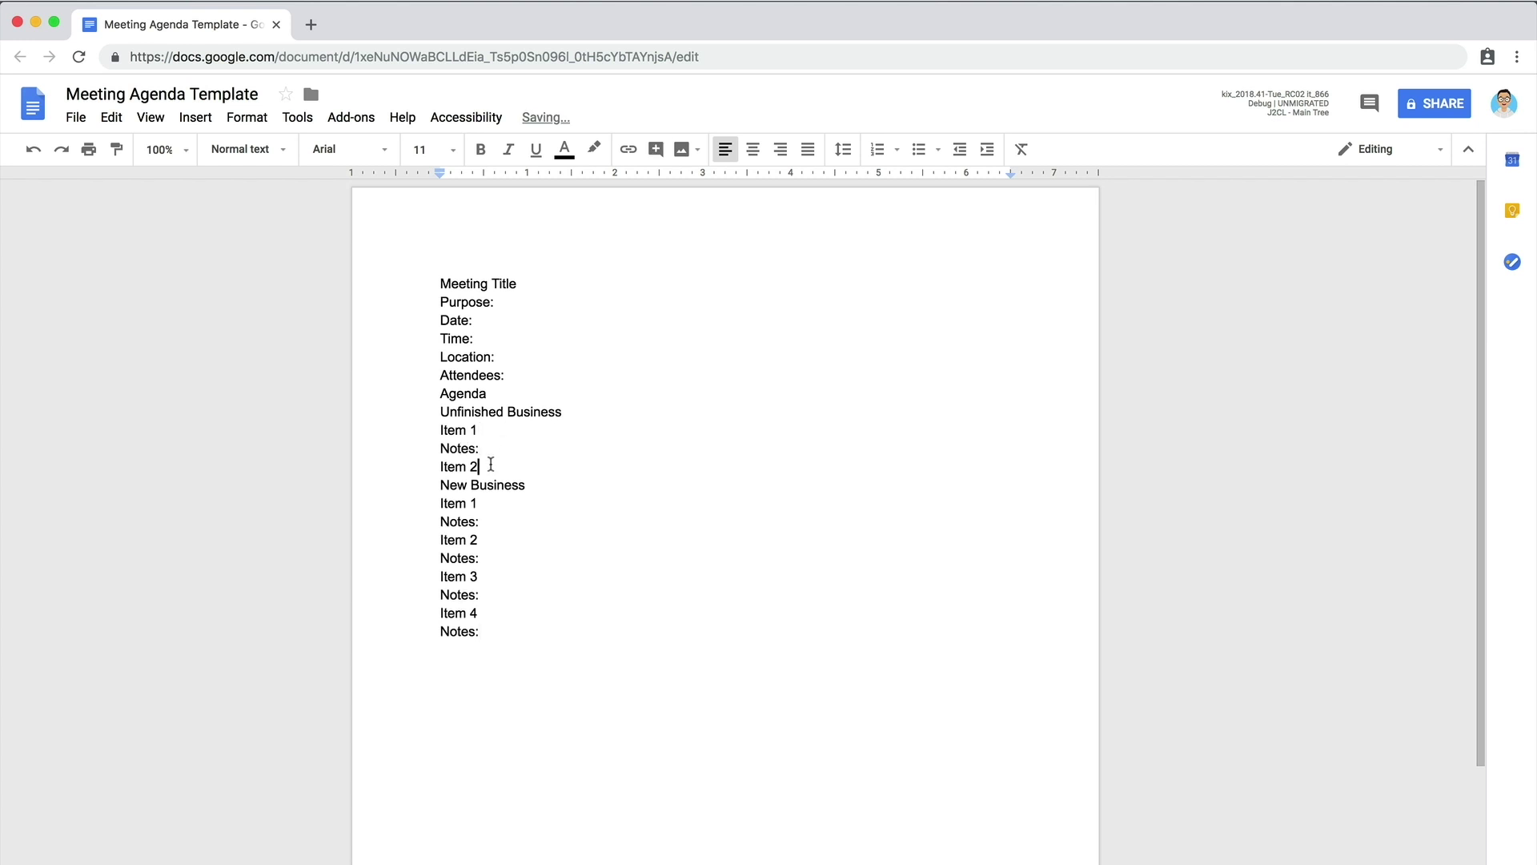
pyautogui.press('Return')
pyautogui.write('Notes:')
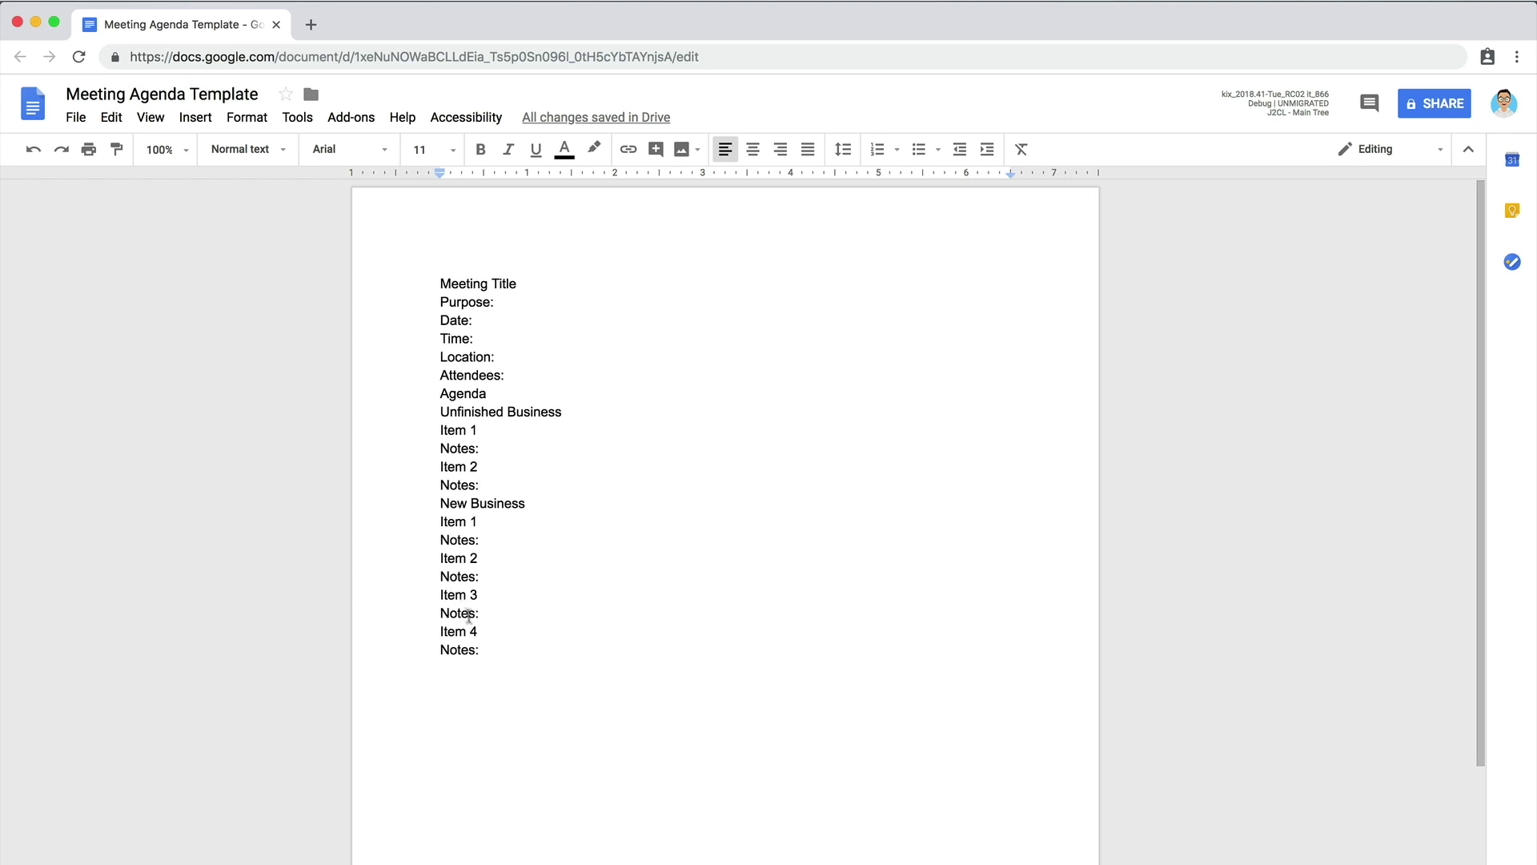
# Add an Action Items section with Item 1 and Item 2, each followed by Notes.
pyautogui.click(484, 650)
pyautogui.press('Return')
pyautogui.write('A')
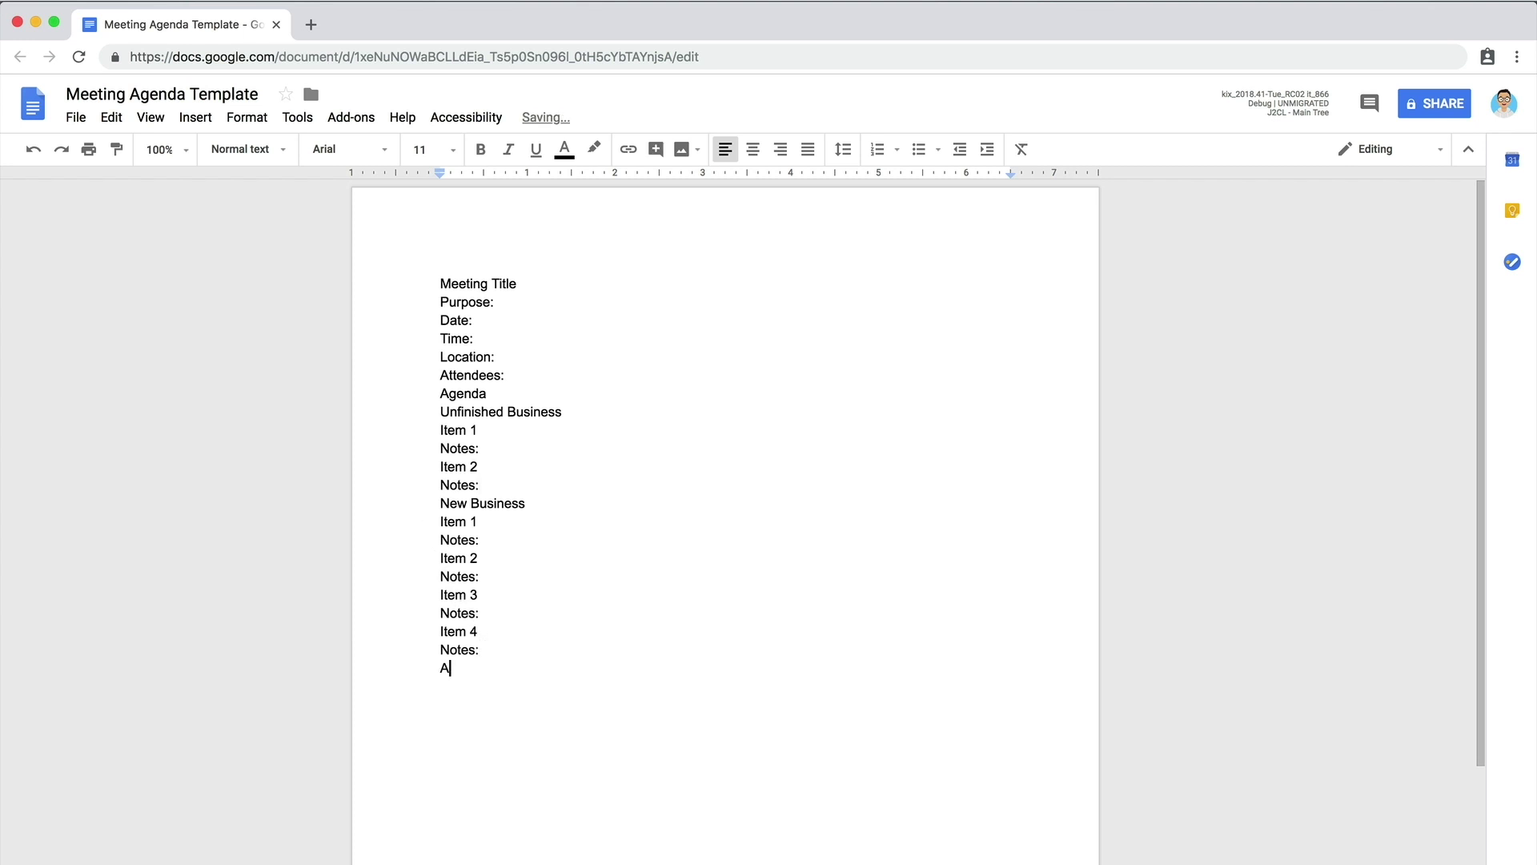
pyautogui.write('ction Items ')
pyautogui.write('Item 1')
pyautogui.press('Return')
pyautogui.write('Notes: ')
pyautogui.write('Item ')
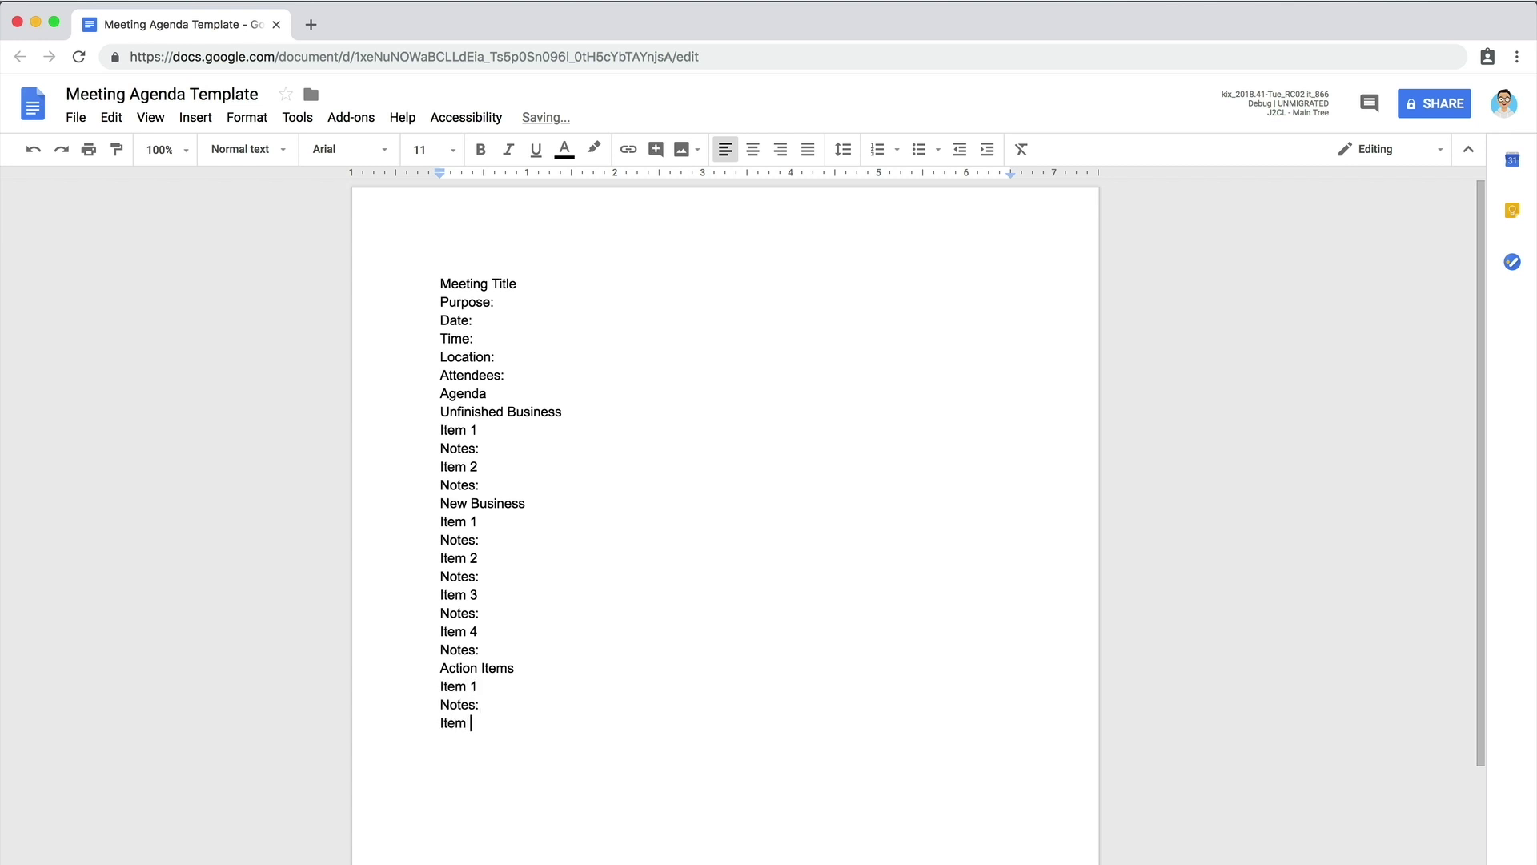
pyautogui.write('2')
pyautogui.press('Return')
pyautogui.write('Notes:')
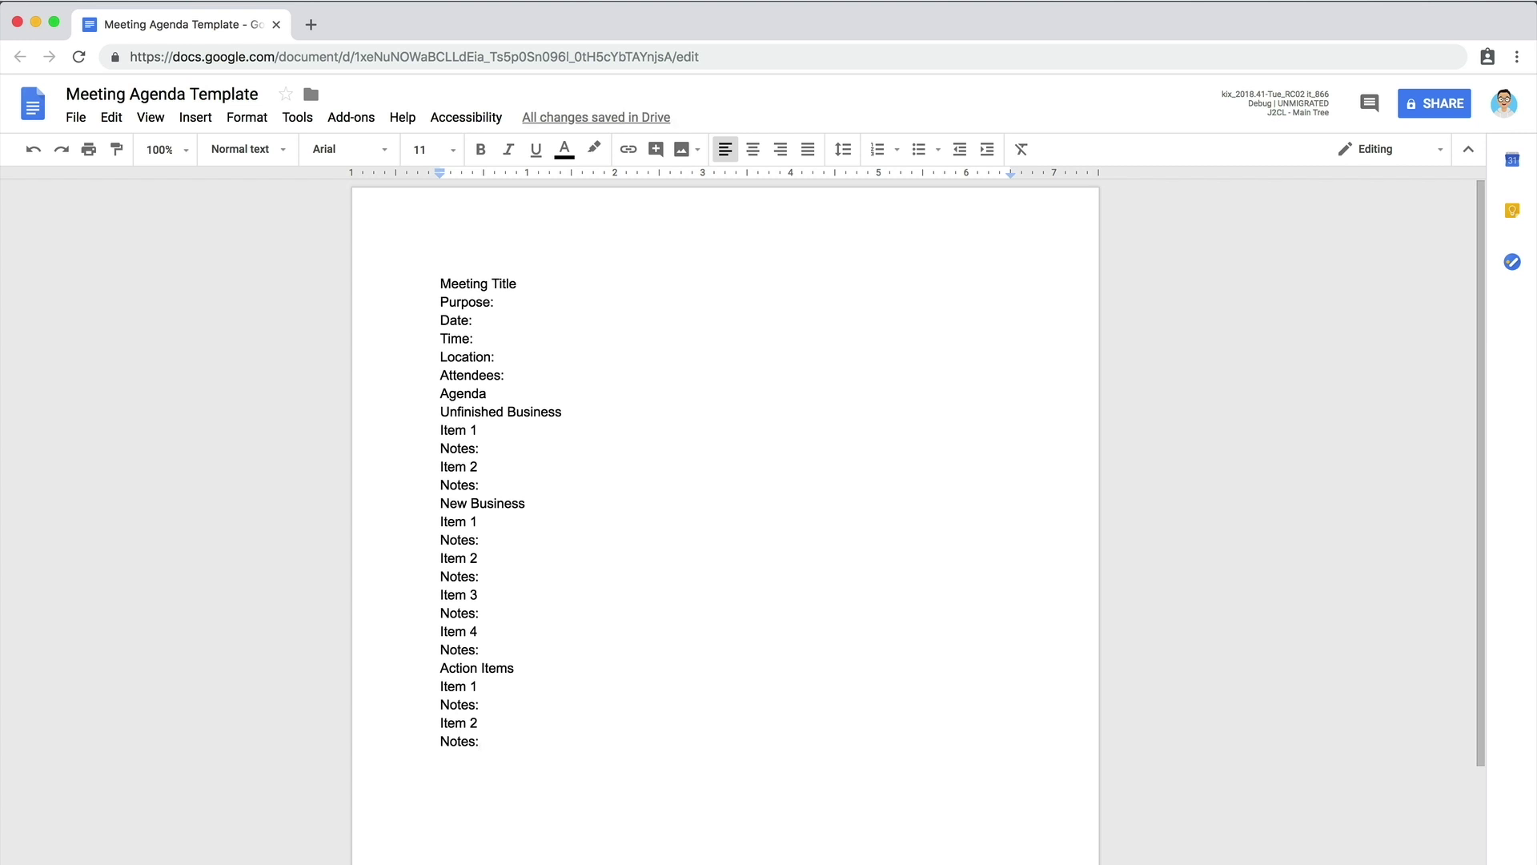
# Add a Next Meeting heading with the line 'Date of next meeting and any additional notes'.
pyautogui.press('Return')
pyautogui.write('Next M')
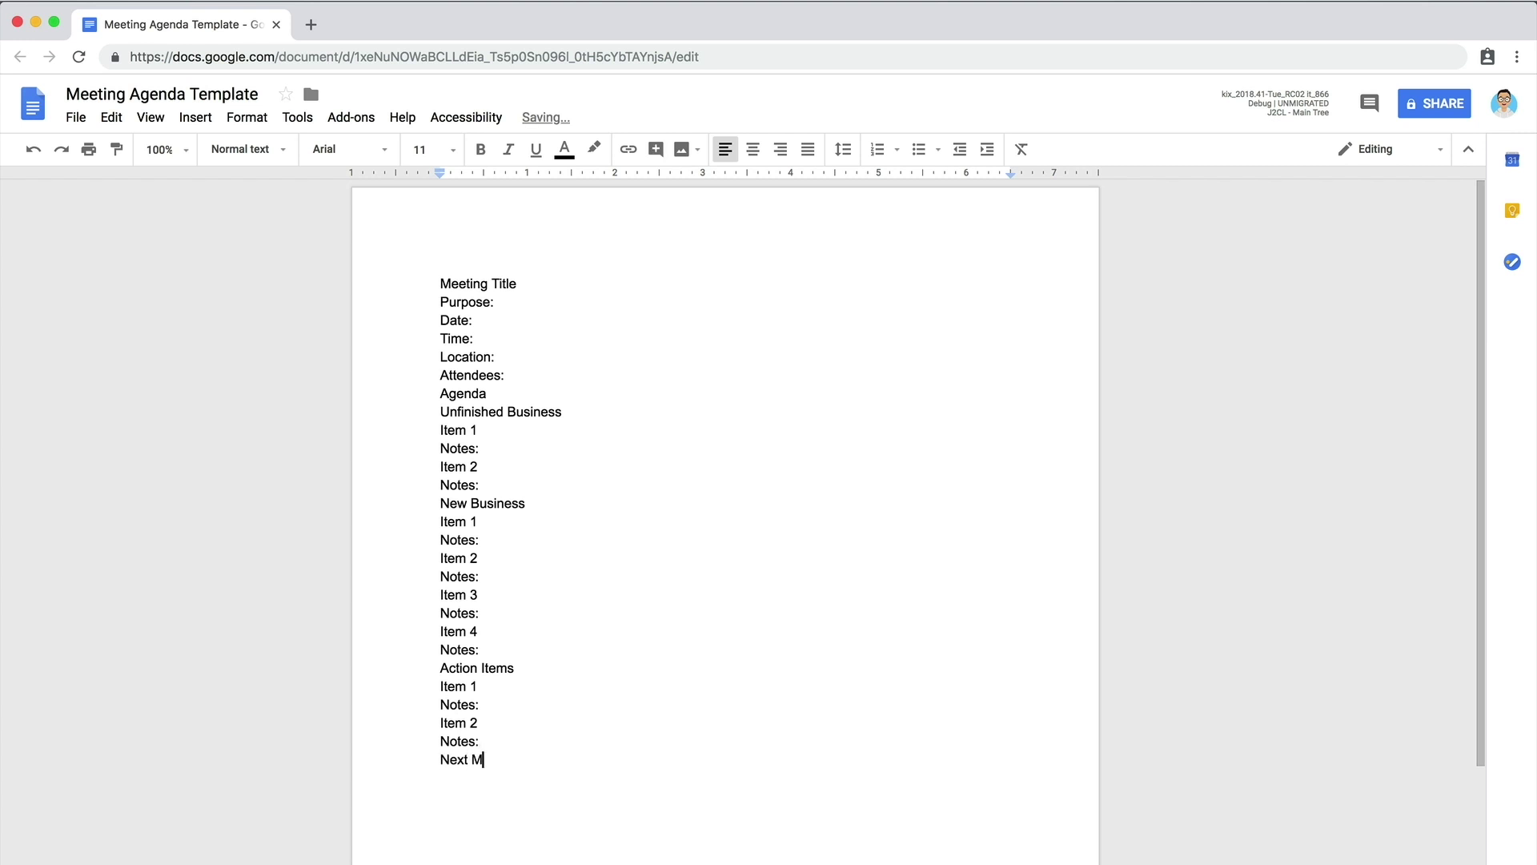
pyautogui.write('eeting')
pyautogui.press('Return')
pyautogui.write('Date of next meetin')
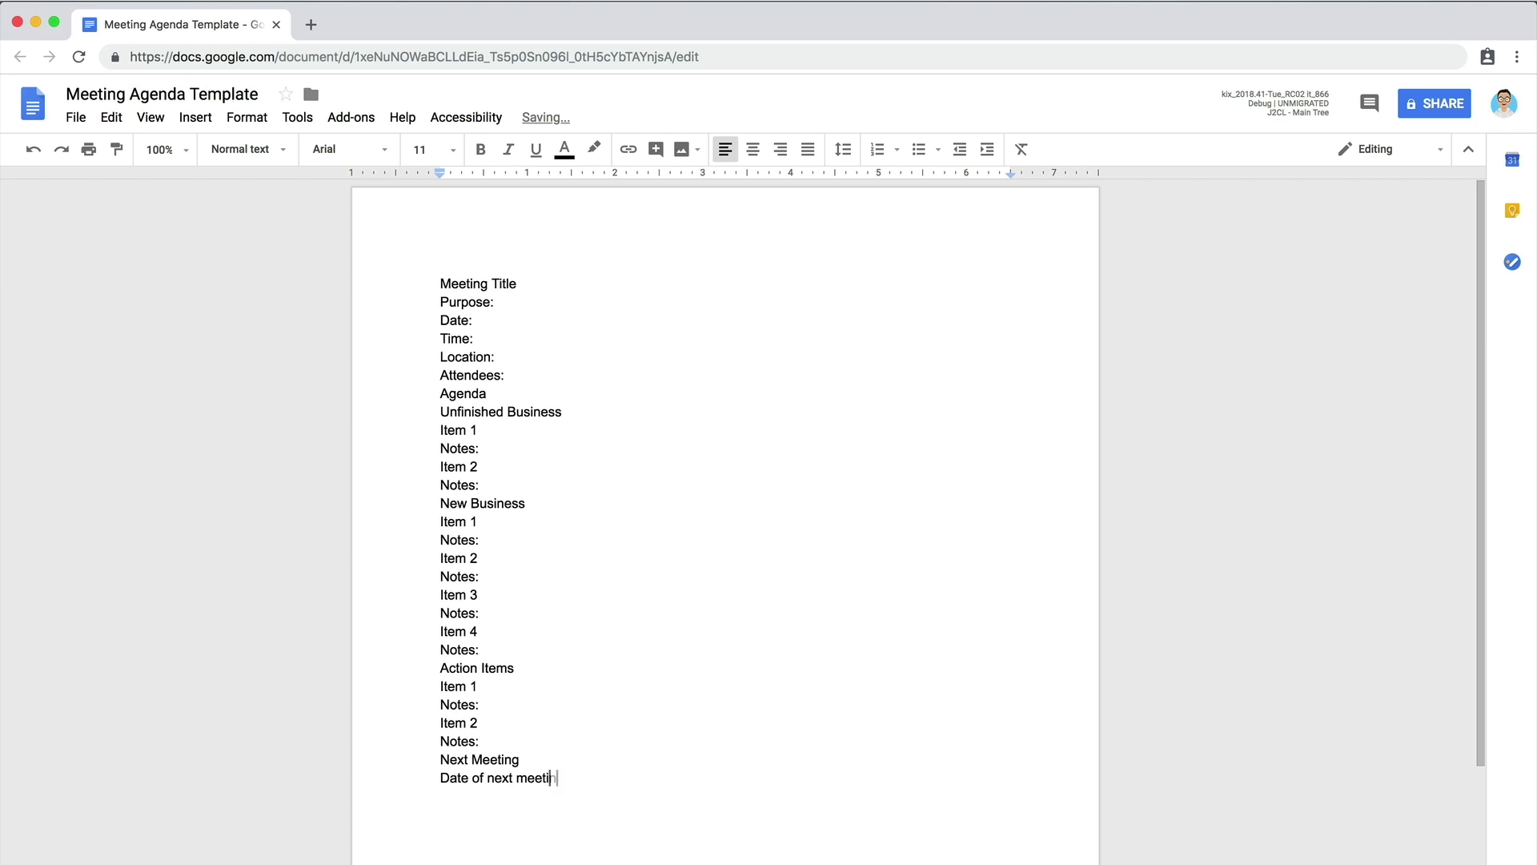
pyautogui.write('g and any additi')
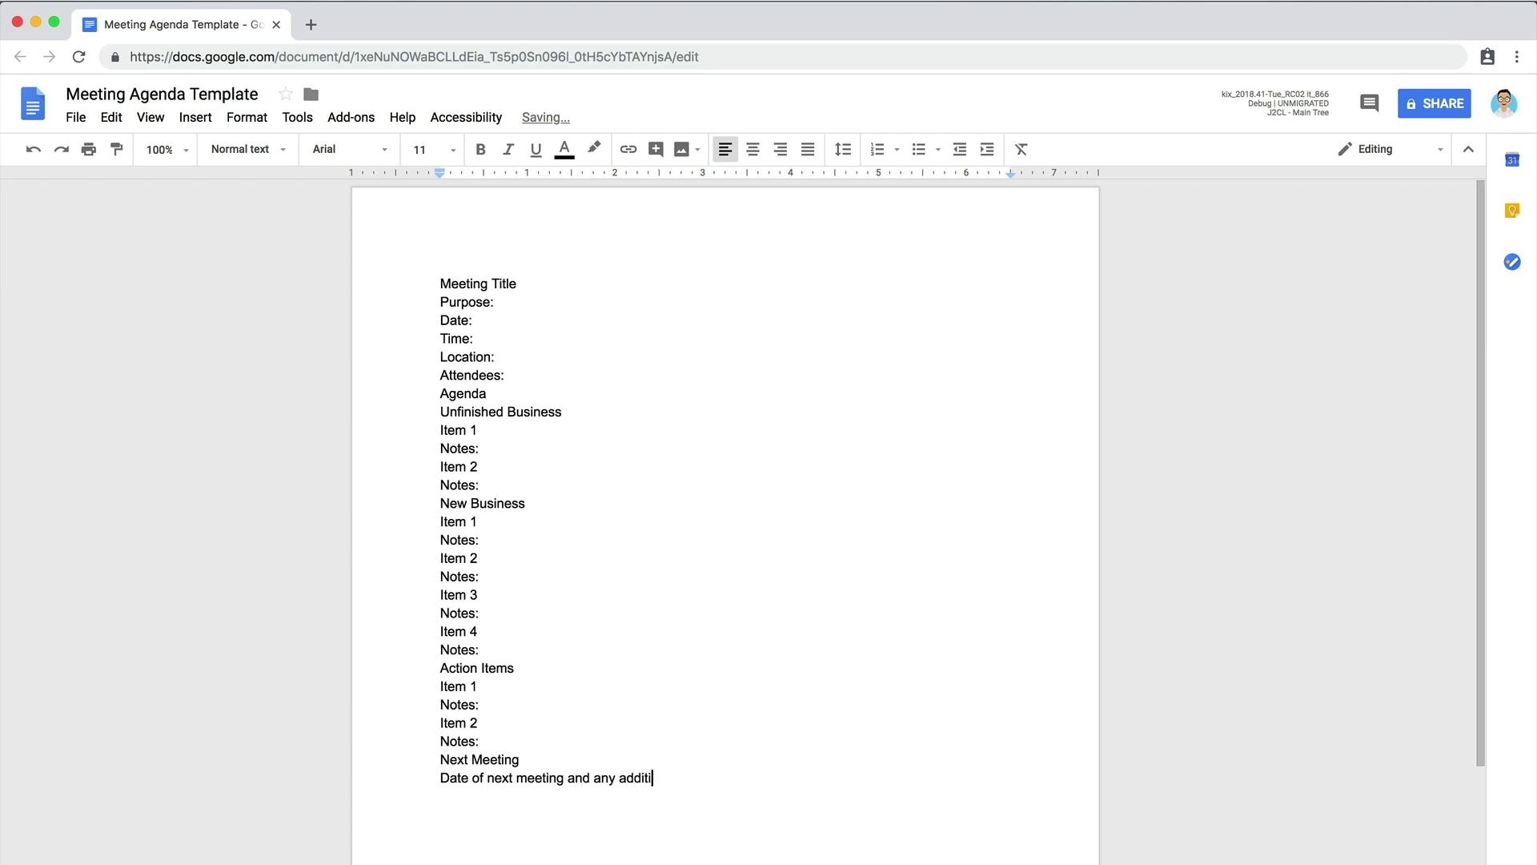